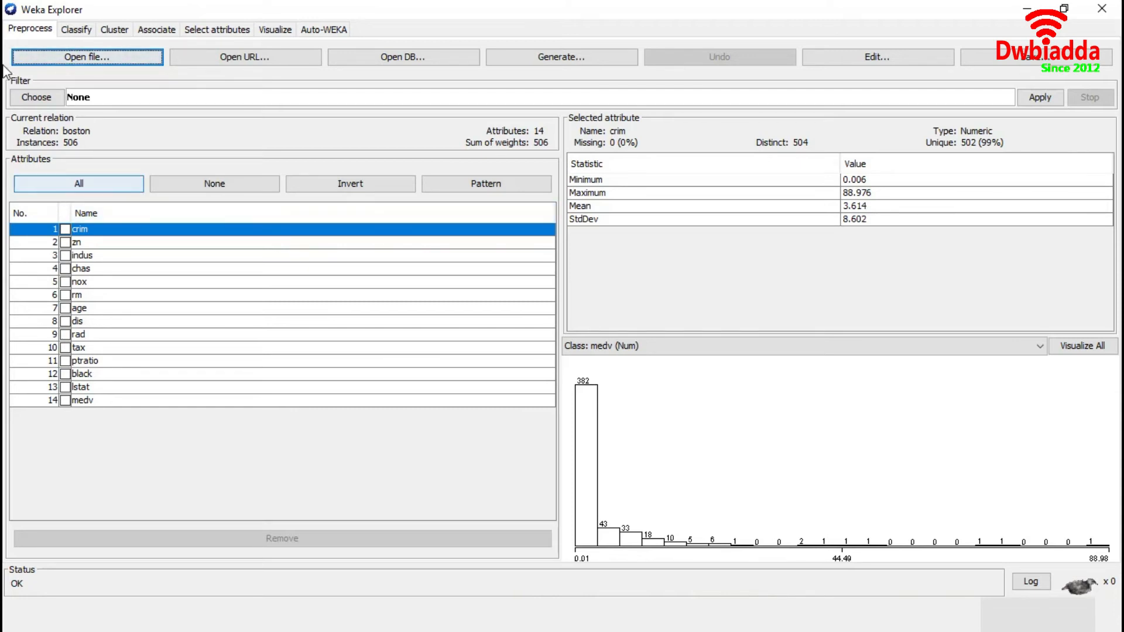
# Apply the supervised AttributeSelection attribute filter to the boston dataset with its default CfsSubsetEval evaluator and BestFirst search.
pyautogui.click(29, 97)
pyautogui.click(20, 111)
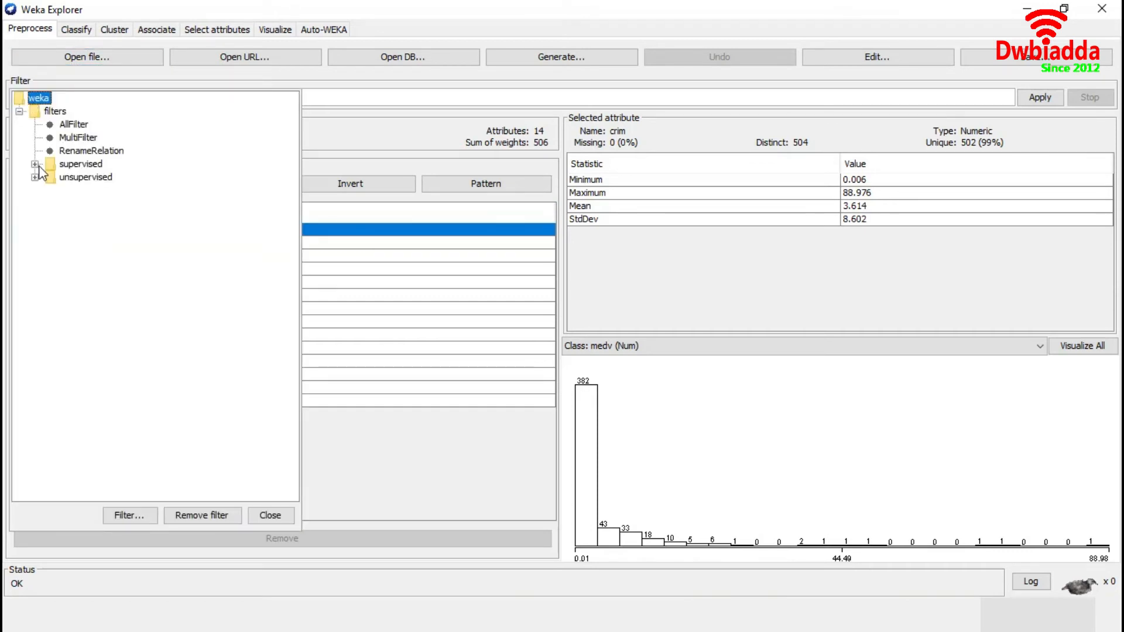
pyautogui.click(36, 164)
pyautogui.click(51, 177)
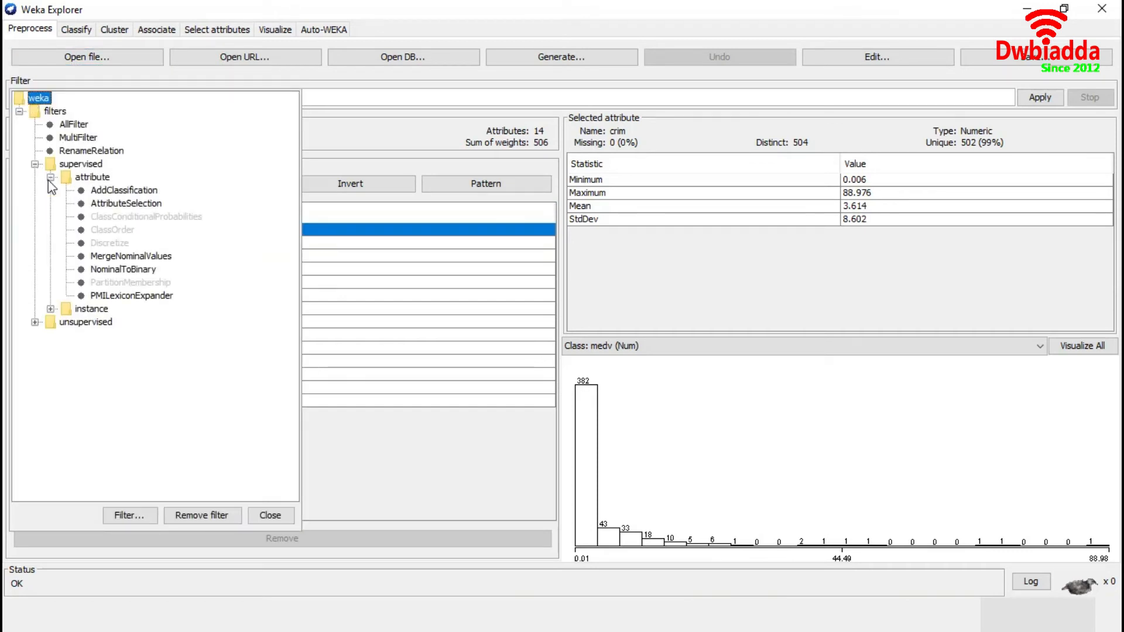
pyautogui.click(163, 203)
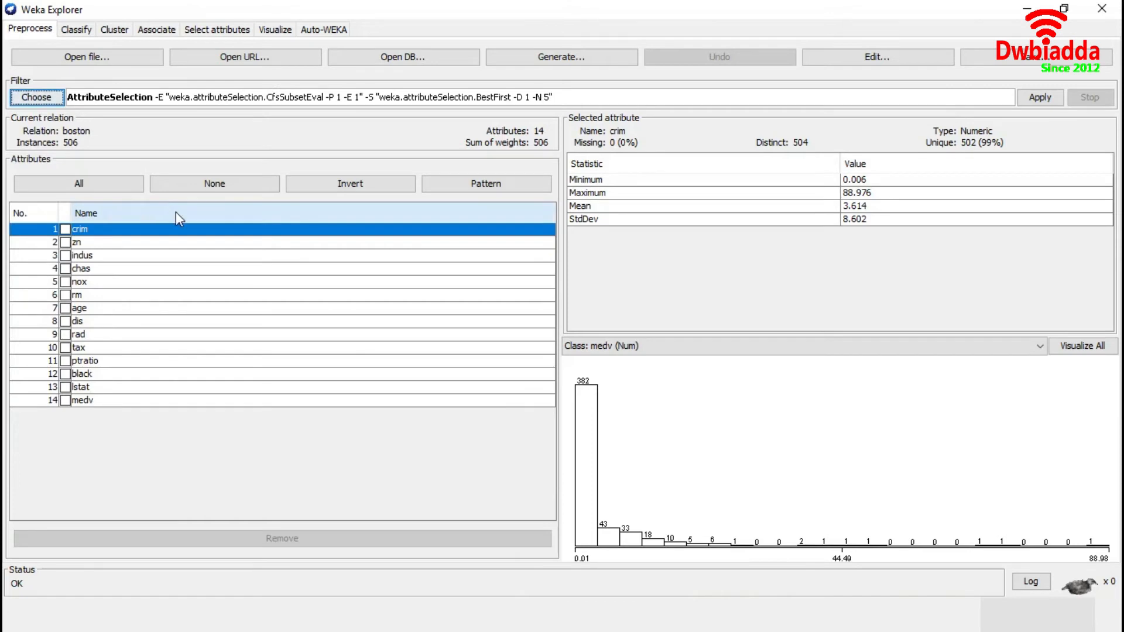
pyautogui.click(1047, 97)
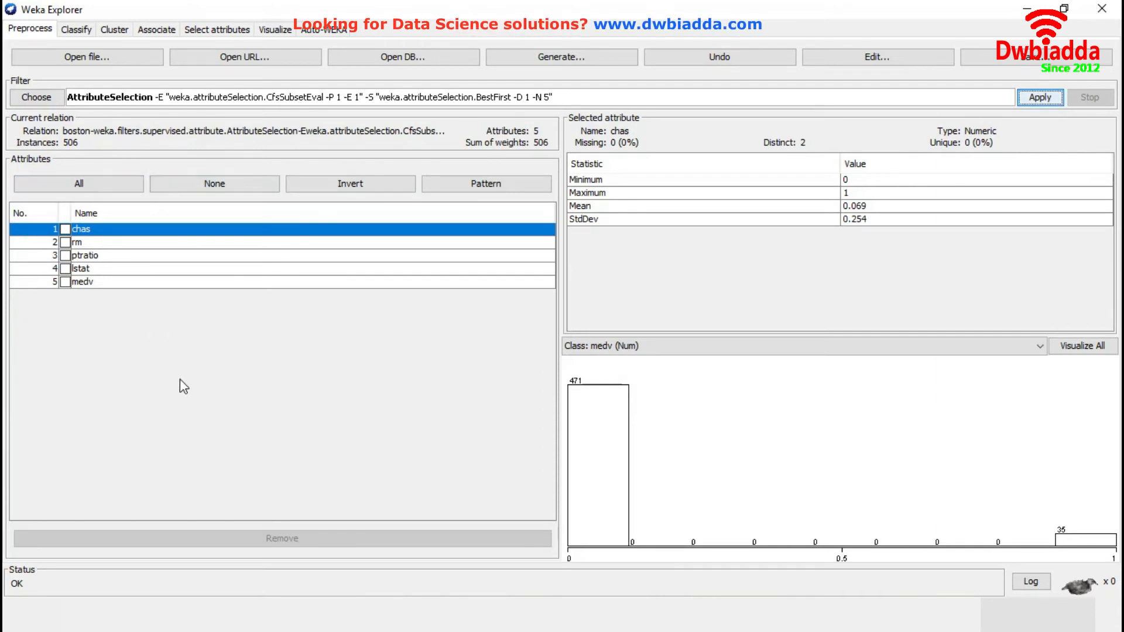
# Switch to classification and choose LinearRegression from the functions group as the classifier.
pyautogui.click(76, 30)
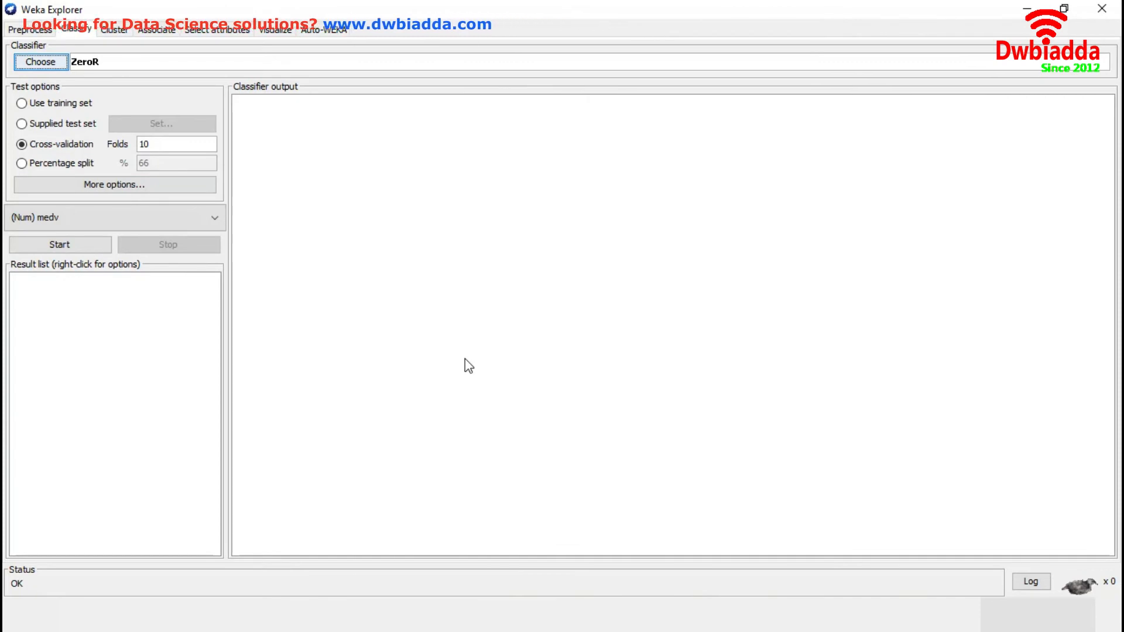
pyautogui.click(47, 63)
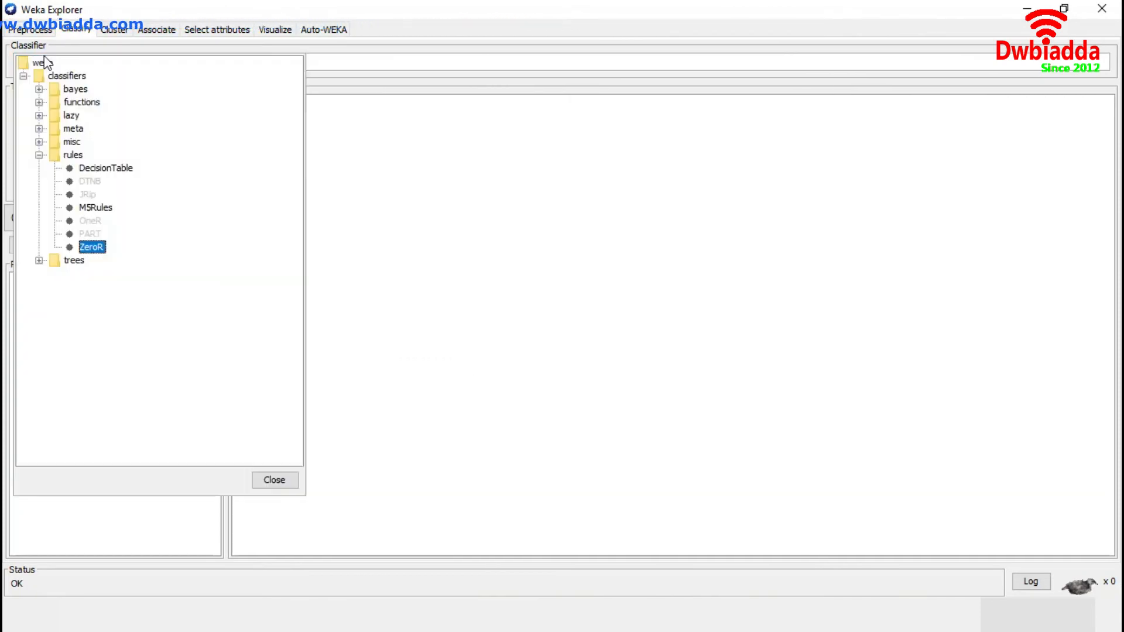
pyautogui.click(39, 103)
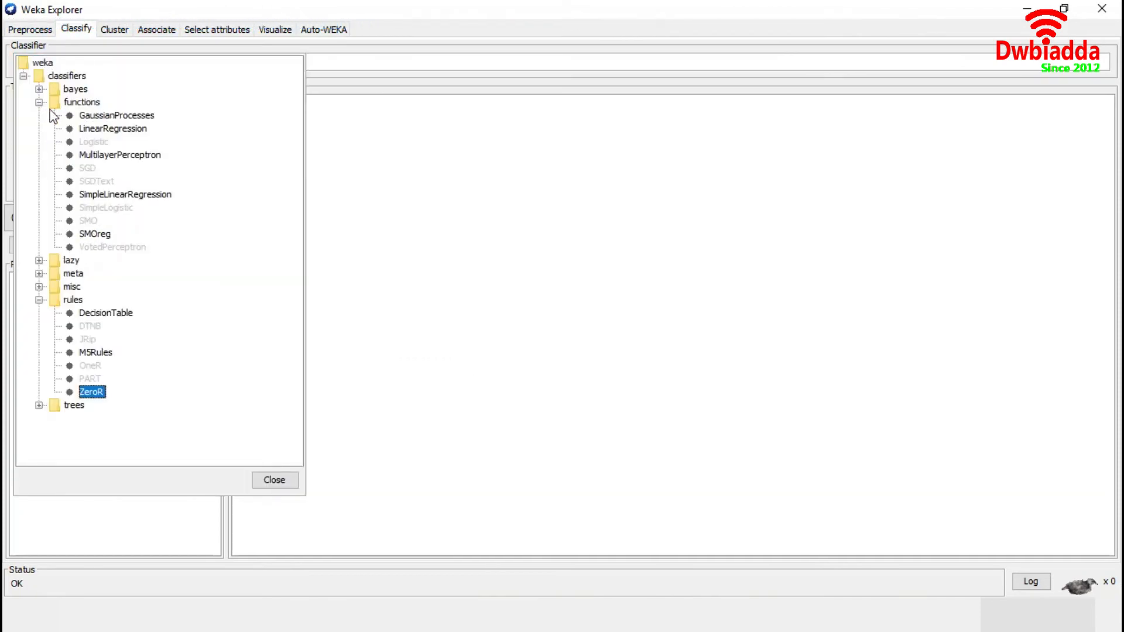
pyautogui.click(138, 129)
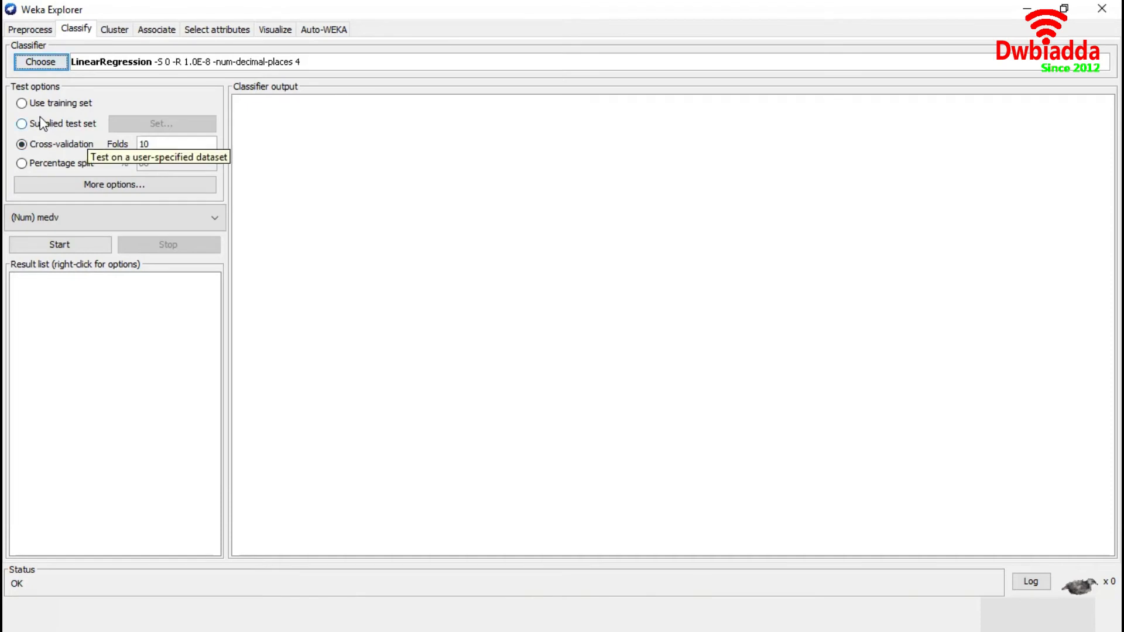
# Set an 80% percentage split, run the linear regression model, and highlight its root mean squared error.
pyautogui.click(32, 164)
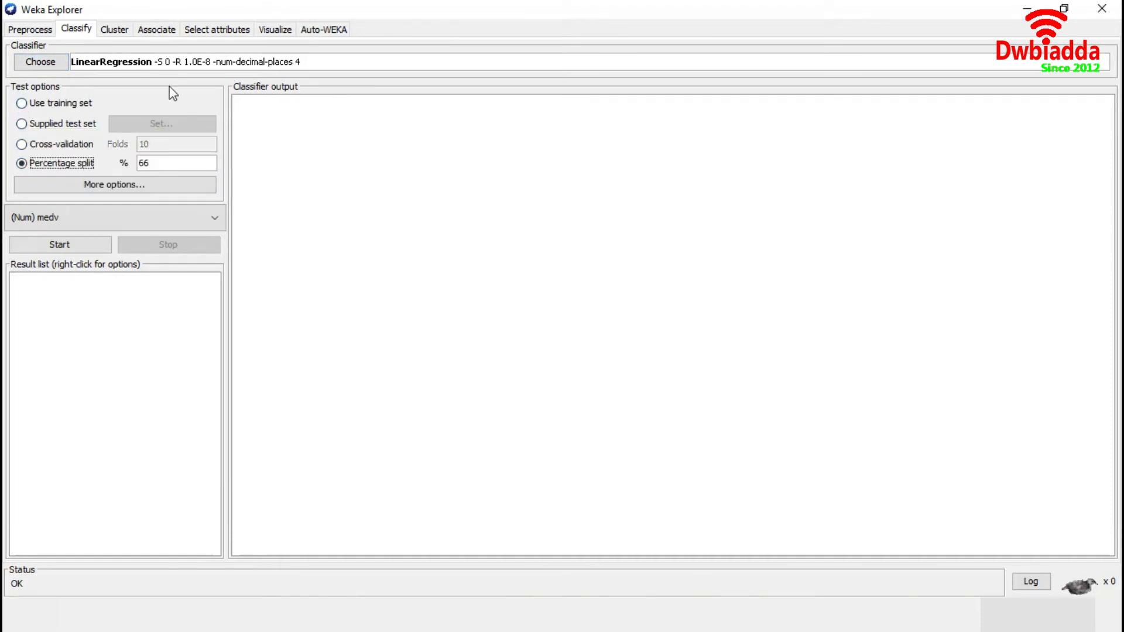
pyautogui.doubleClick(162, 163)
pyautogui.click(79, 245)
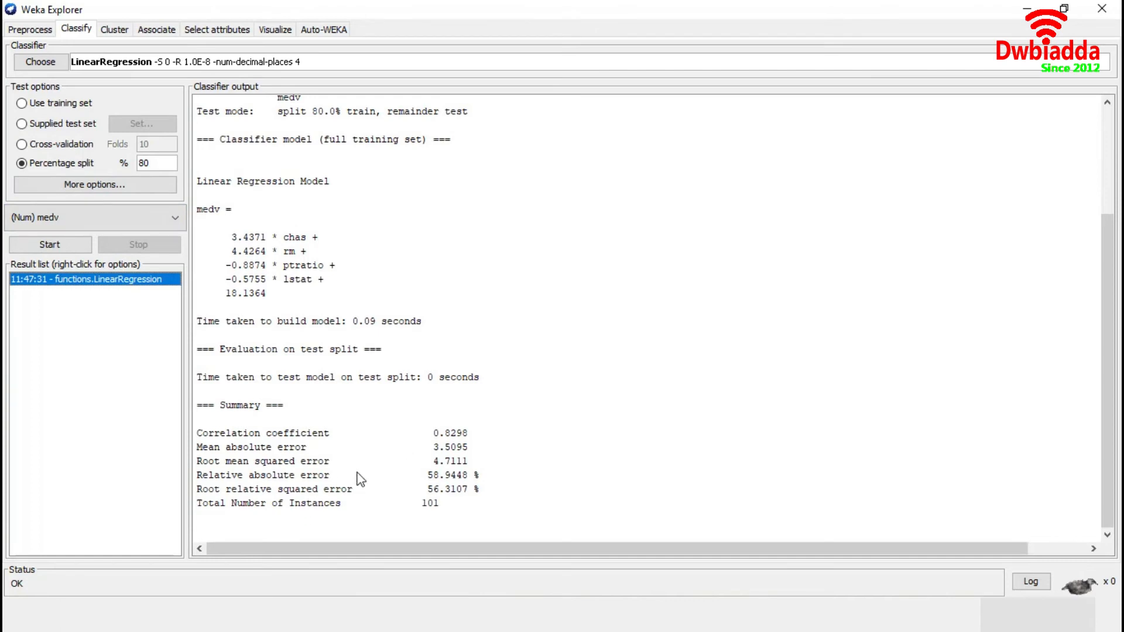
pyautogui.moveTo(433, 463); pyautogui.dragTo(476, 464)
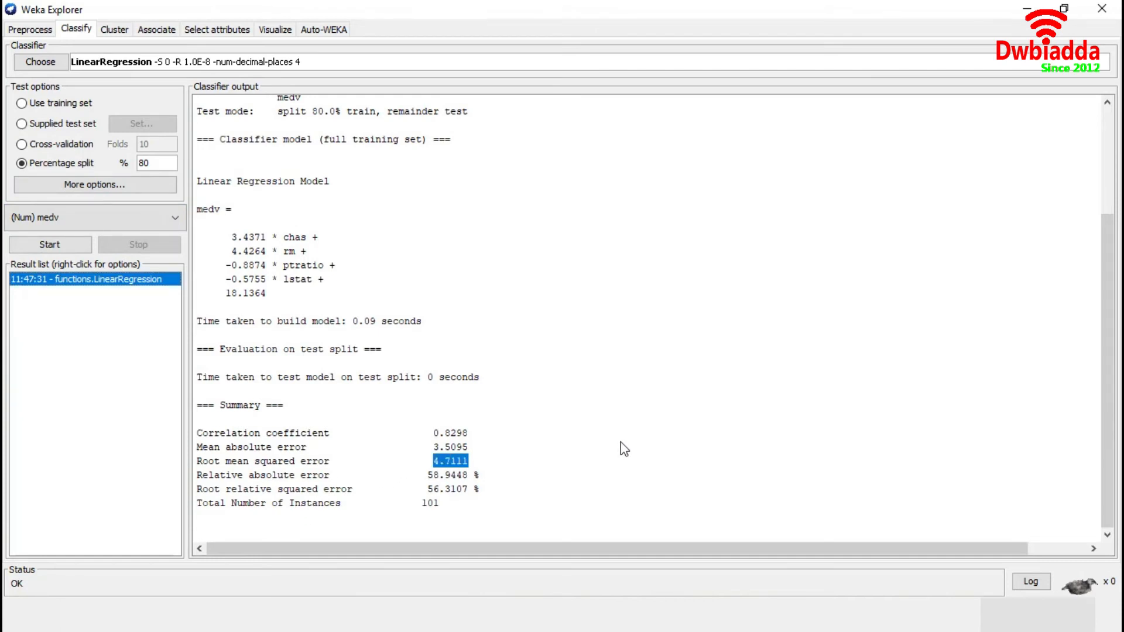
# Choose SMOreg from the functions group as the classifier.
pyautogui.click(41, 63)
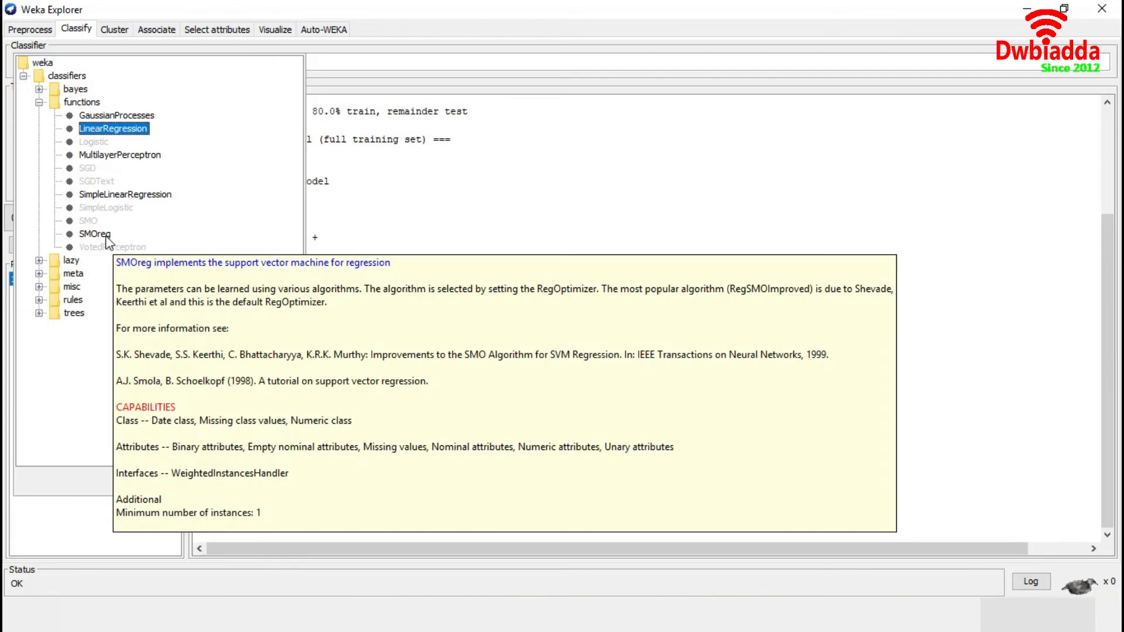
pyautogui.moveTo(84, 246)
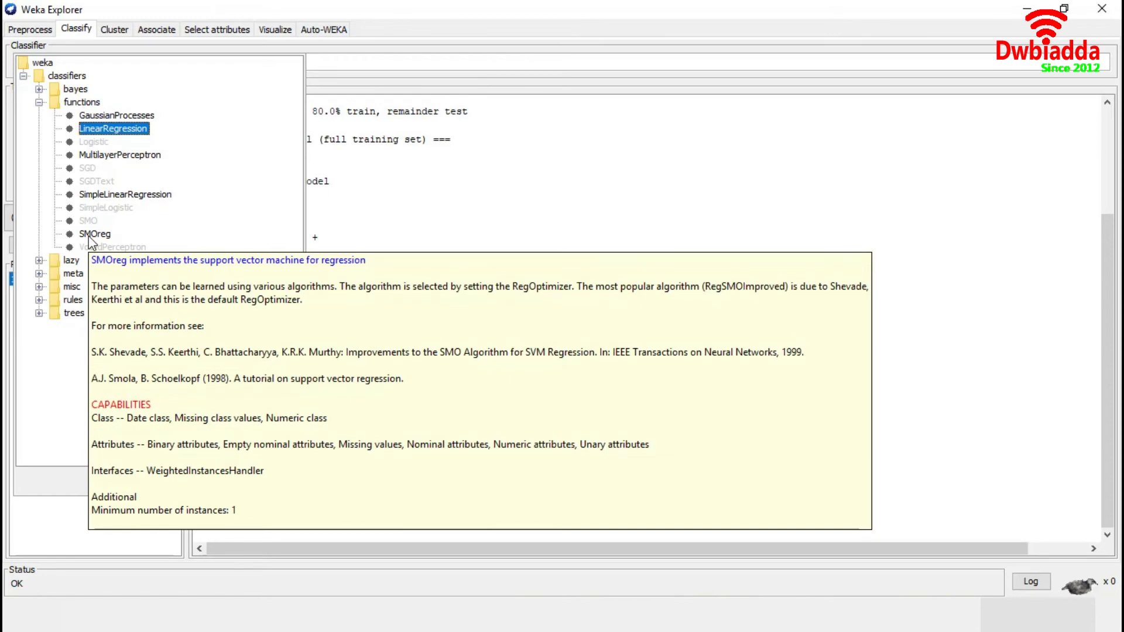
pyautogui.click(89, 236)
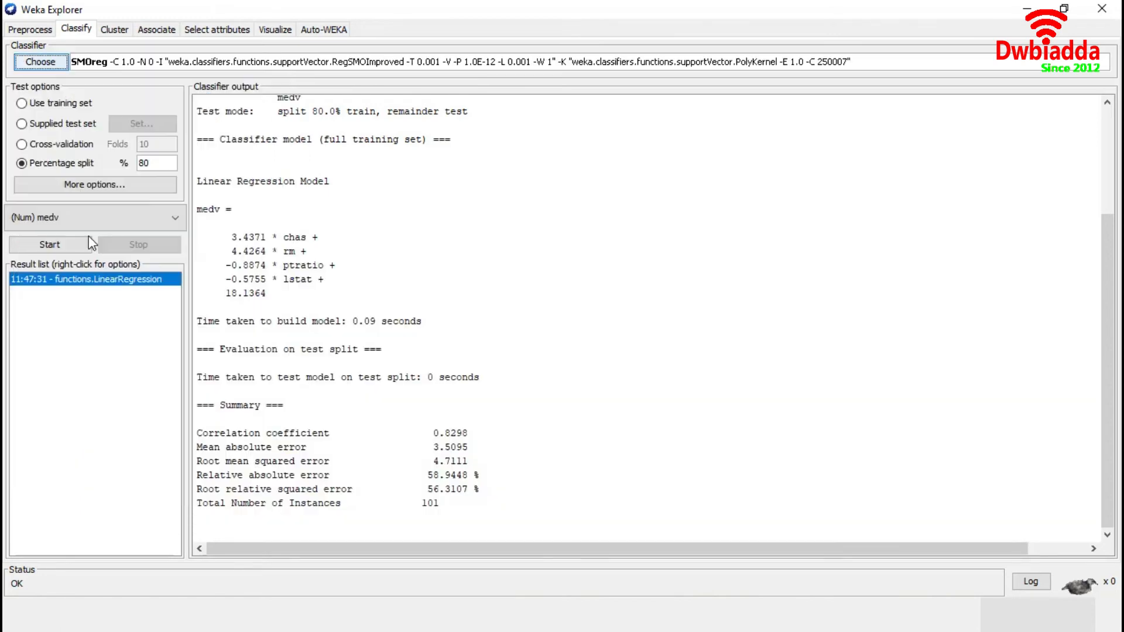
# Review the SMOreg and PolyKernel settings, keep the defaults, and run the model on the percentage split.
pyautogui.click(475, 66)
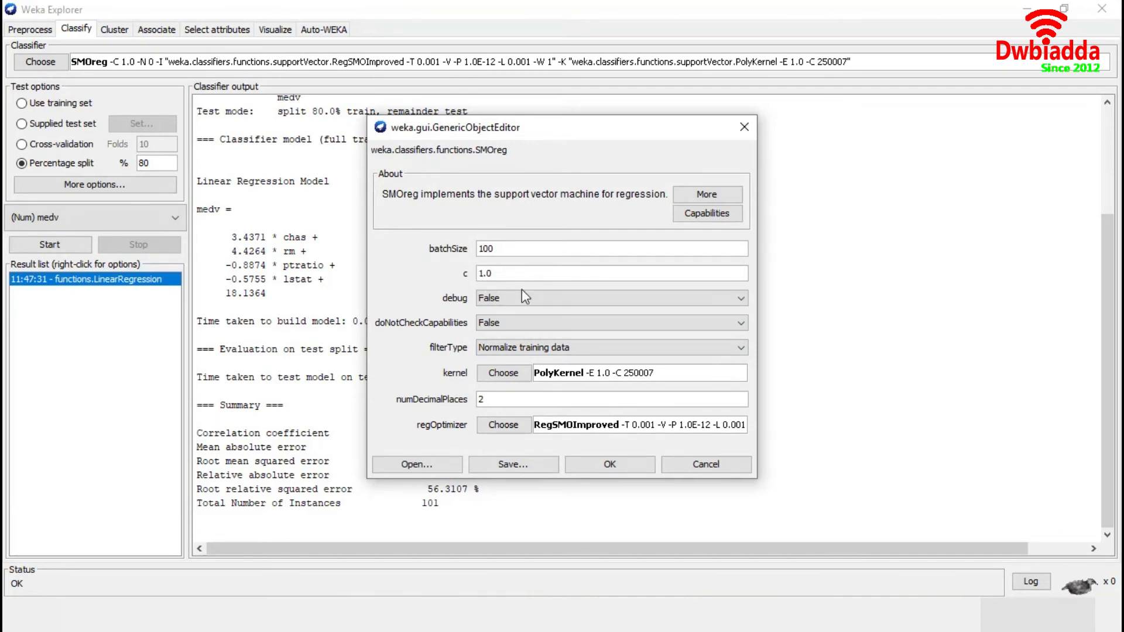
pyautogui.click(573, 373)
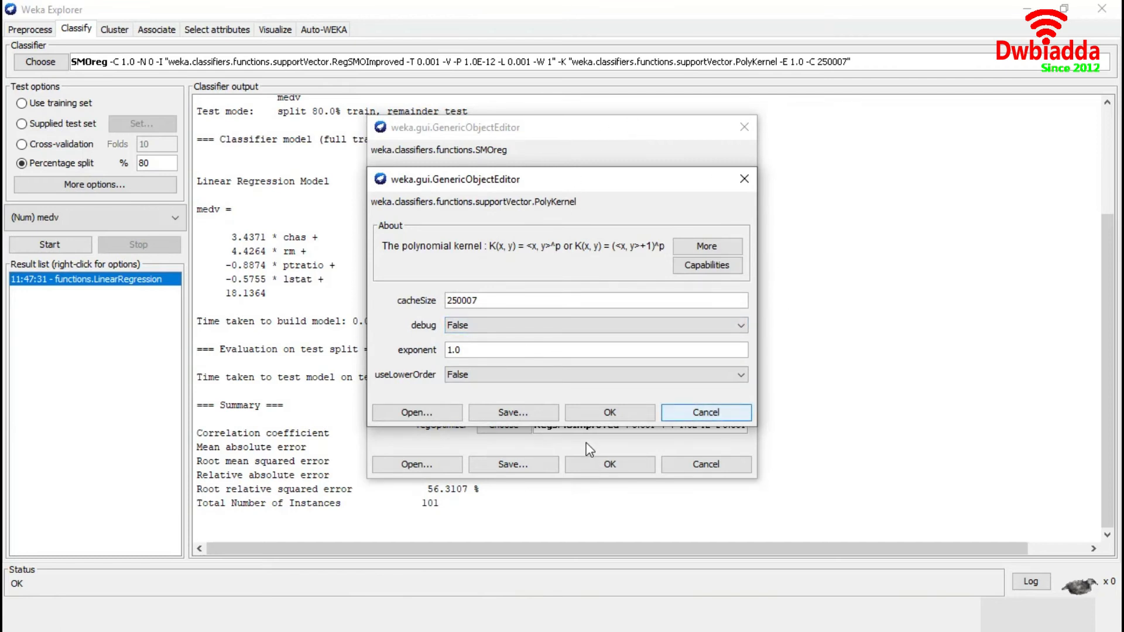
pyautogui.click(603, 418)
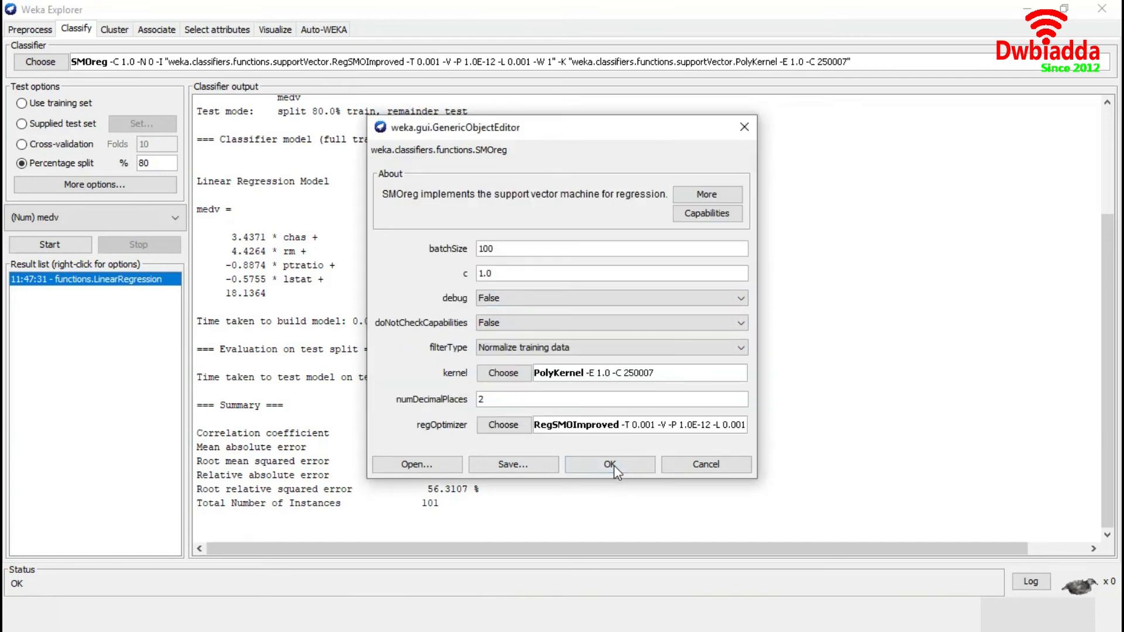
pyautogui.click(609, 532)
pyautogui.click(53, 248)
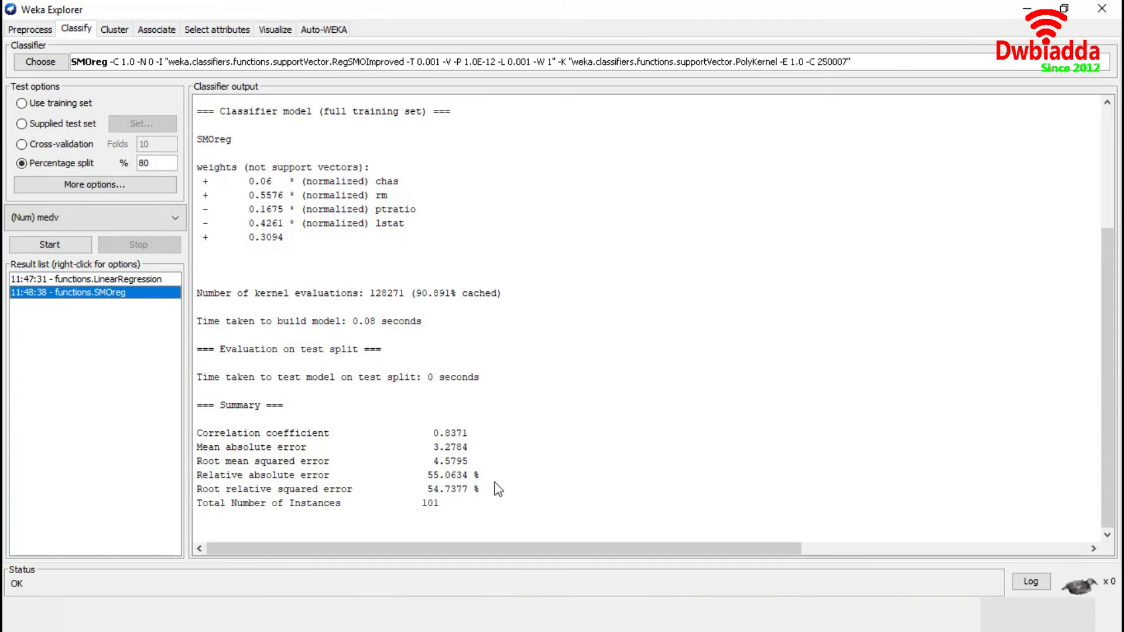
# Choose the k-nearest neighbours classifier IBk from the lazy group.
pyautogui.click(33, 64)
pyautogui.click(39, 260)
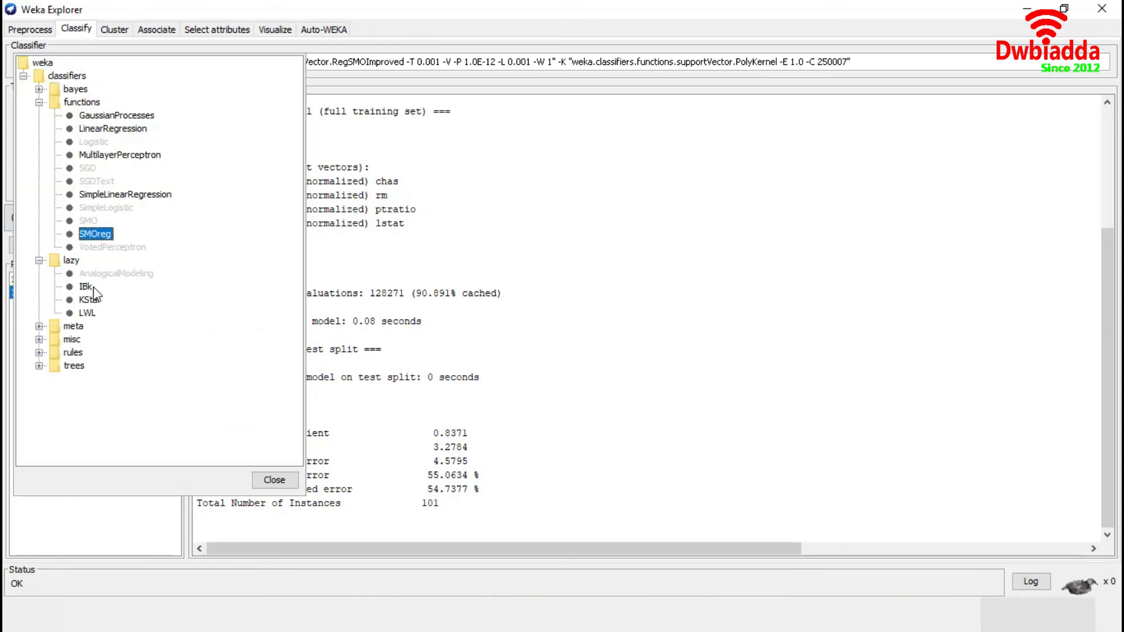
pyautogui.moveTo(87, 293)
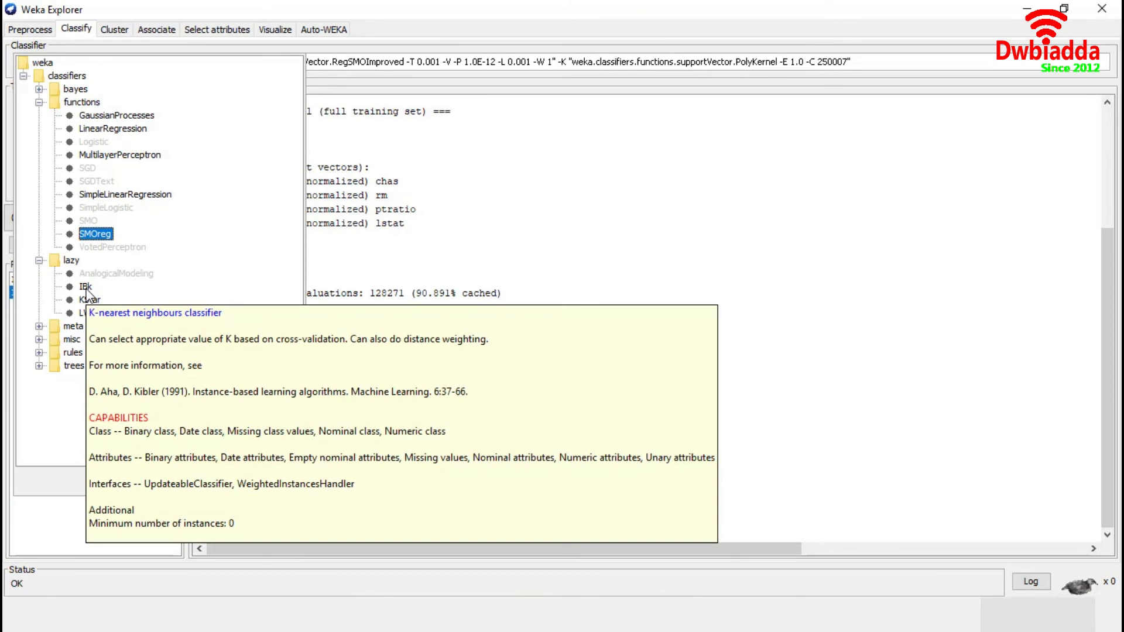
pyautogui.click(86, 287)
# Set the IBk classifier's KNN value to 3 and run the model on the percentage split.
pyautogui.click(514, 66)
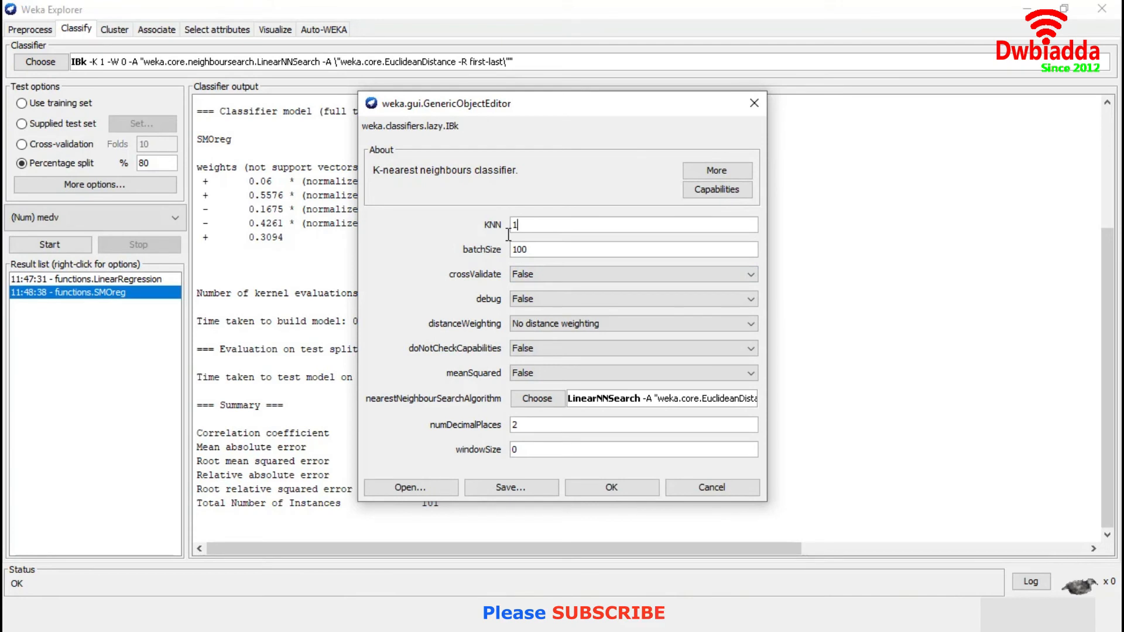
pyautogui.write('3')
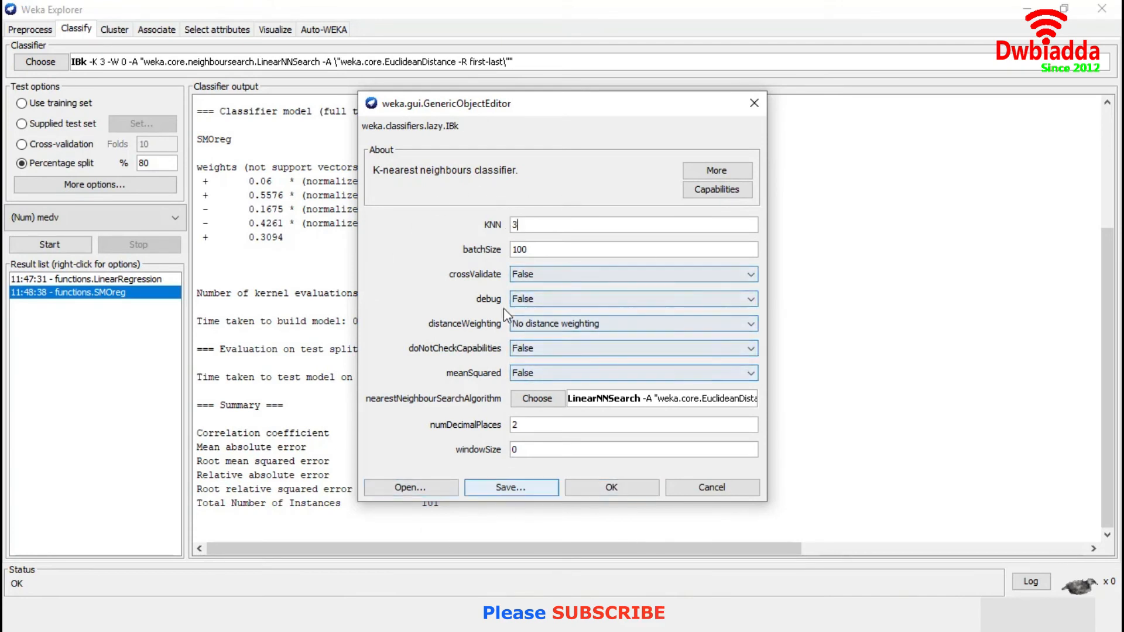
pyautogui.click(612, 488)
pyautogui.click(36, 249)
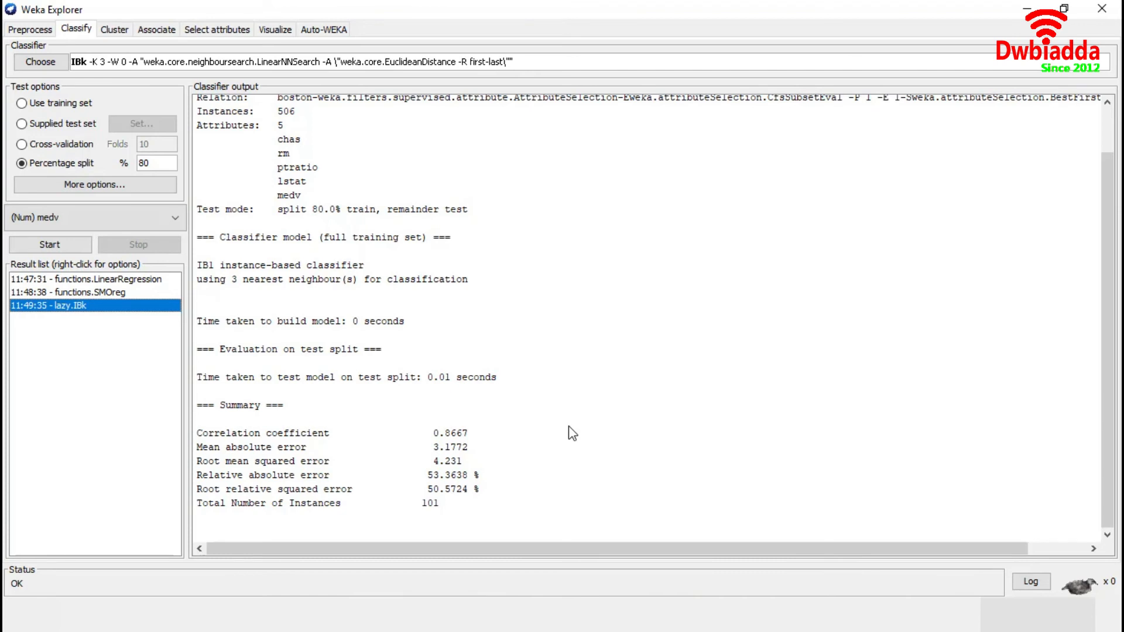
# Choose MultilayerPerceptron from the functions group as the classifier.
pyautogui.click(40, 64)
pyautogui.click(40, 103)
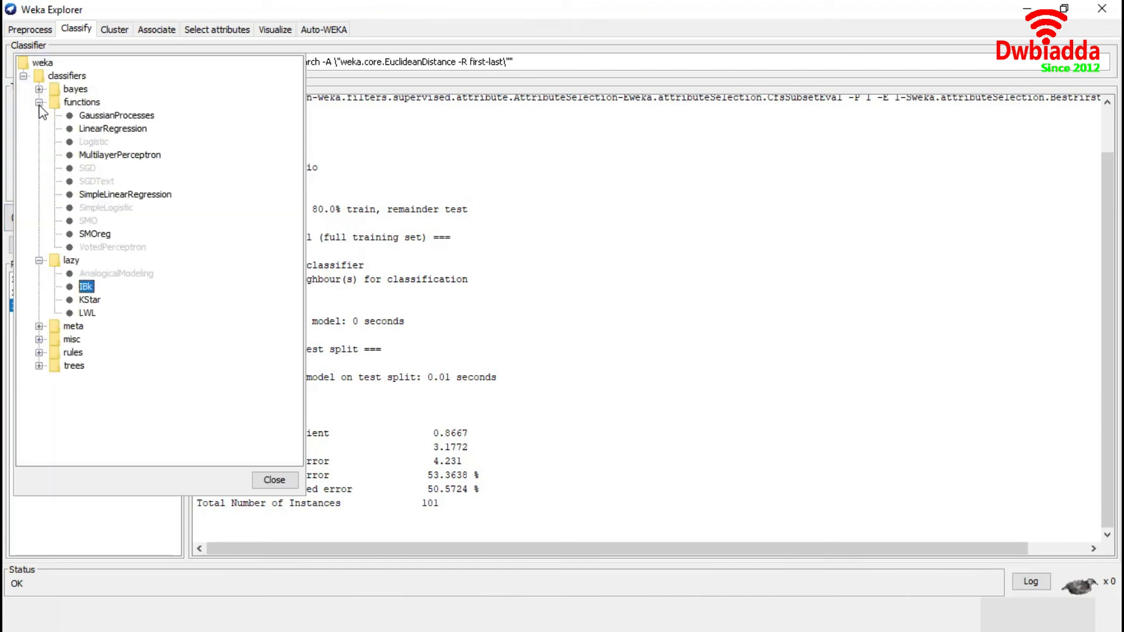
pyautogui.click(112, 156)
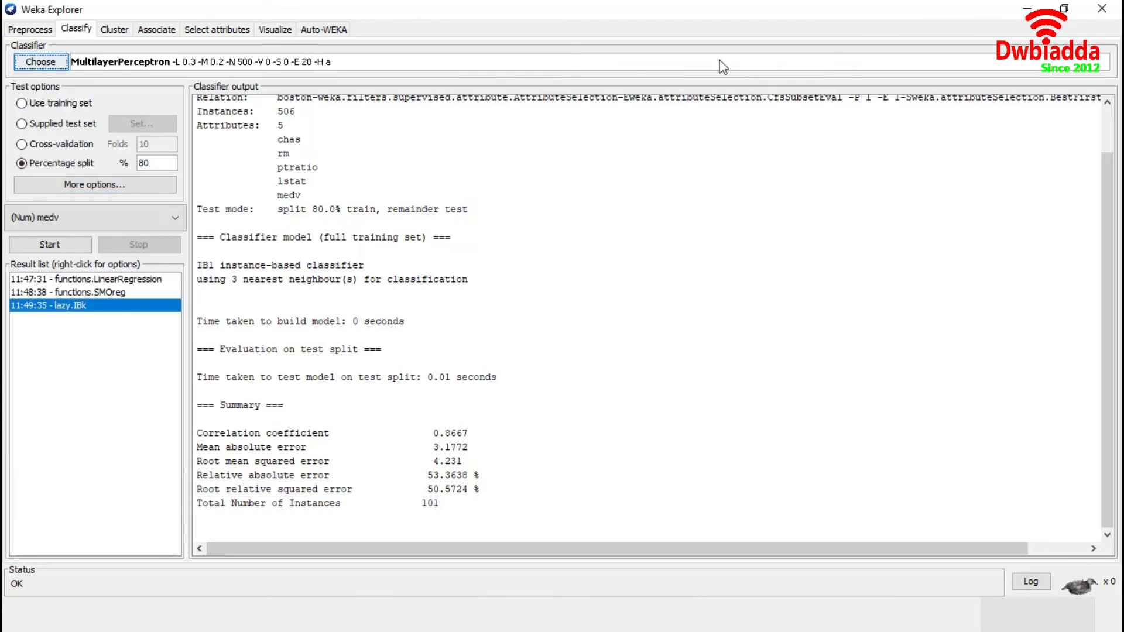
# Set the MultilayerPerceptron's hiddenLayers to 2,3 and run the model on the percentage split.
pyautogui.click(624, 64)
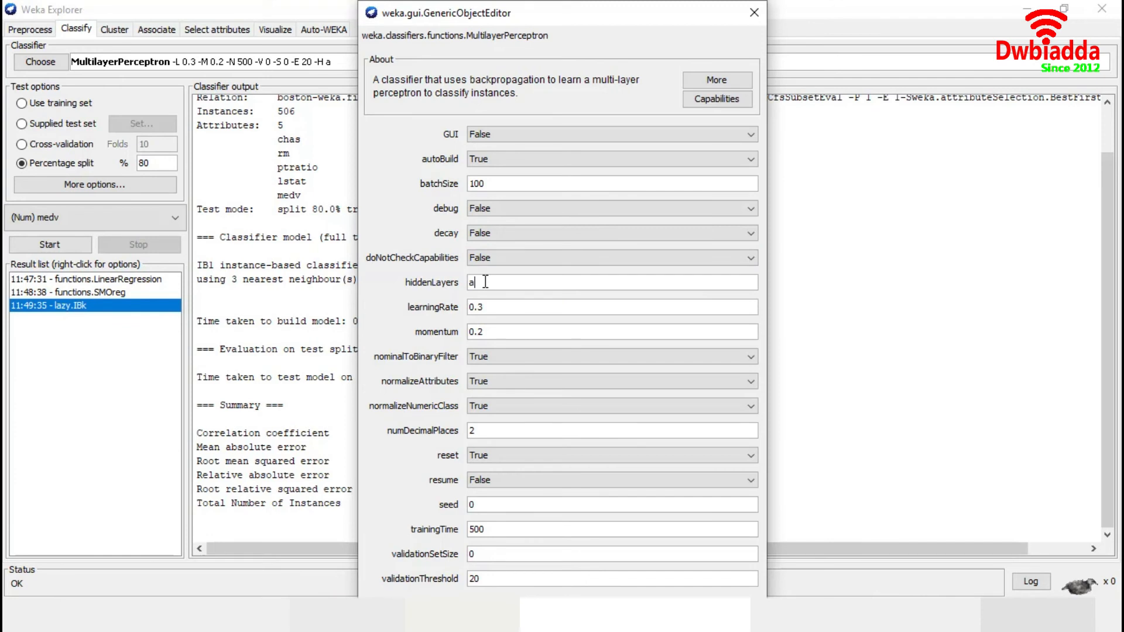
pyautogui.press('BackSpace')
pyautogui.write('2,3')
pyautogui.click(650, 563)
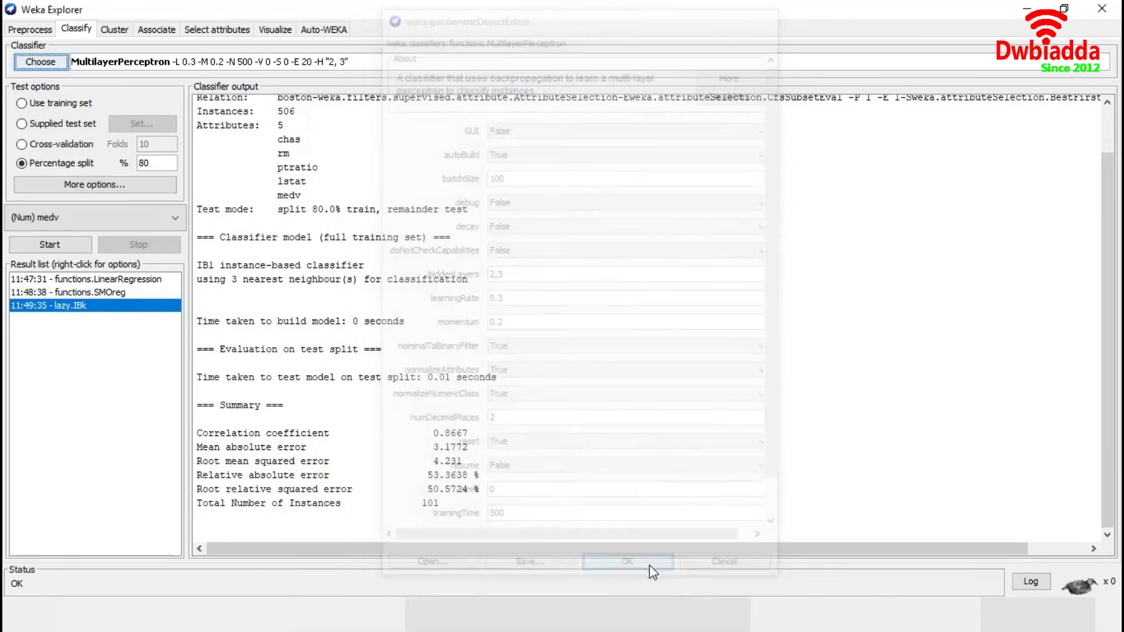
pyautogui.click(39, 245)
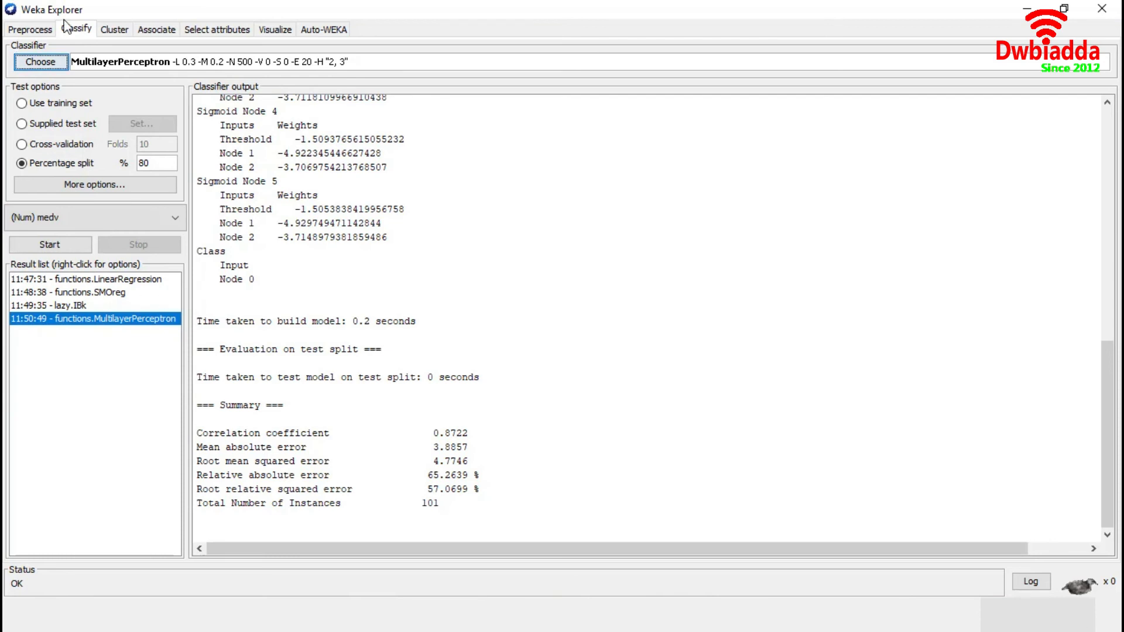
# Choose REPTree from the trees group, accept its default settings, and run the model on the percentage split.
pyautogui.click(46, 63)
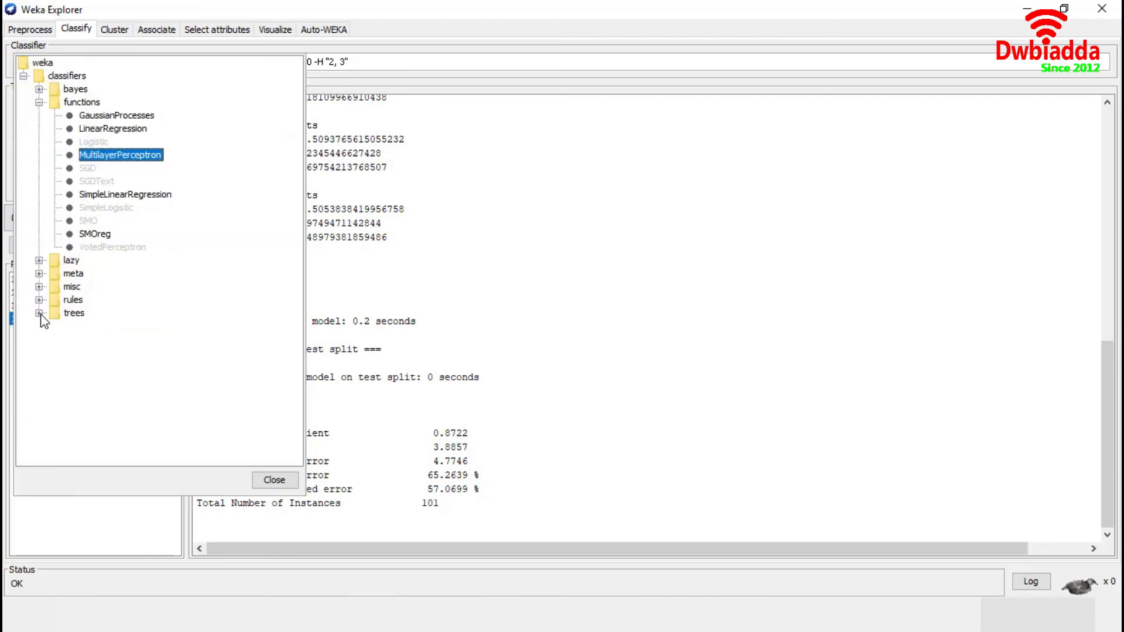
pyautogui.click(40, 314)
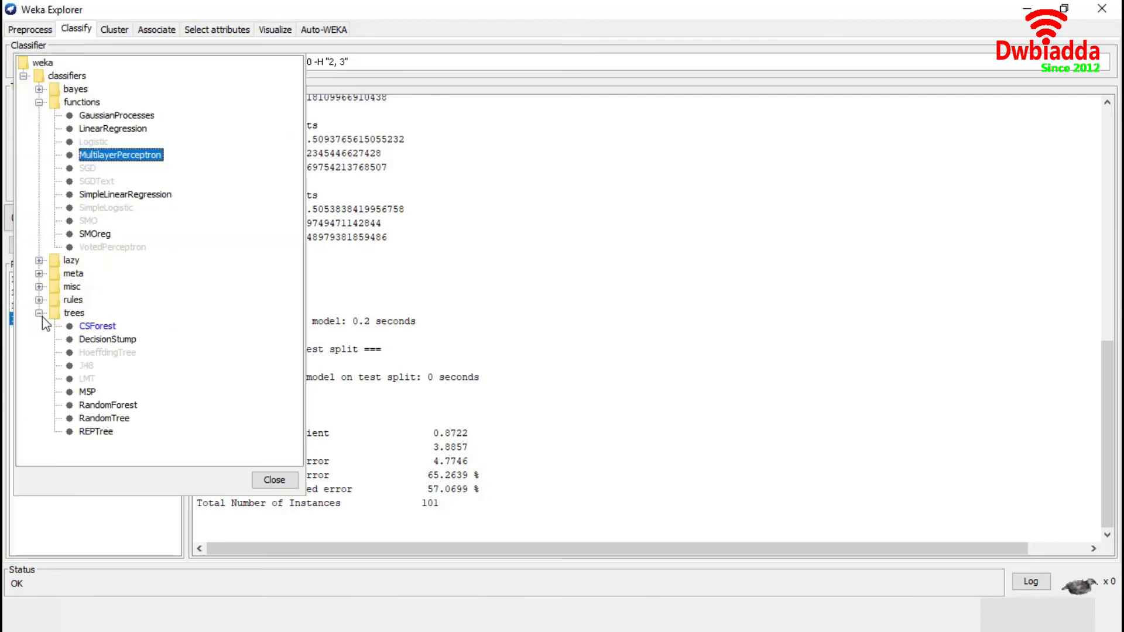
pyautogui.click(100, 431)
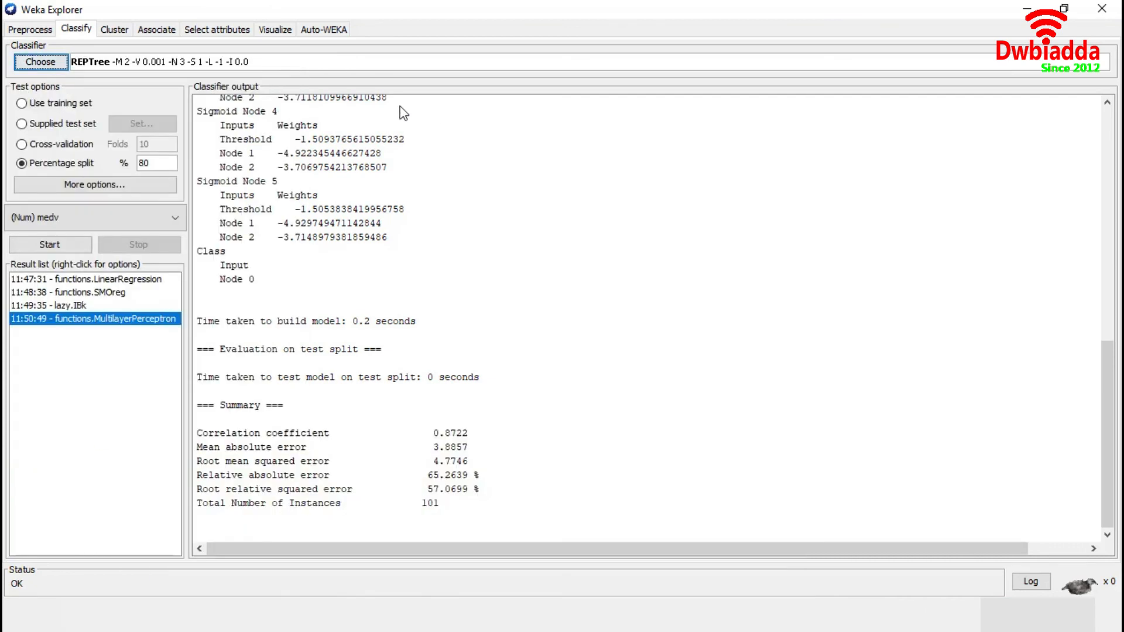
pyautogui.click(435, 62)
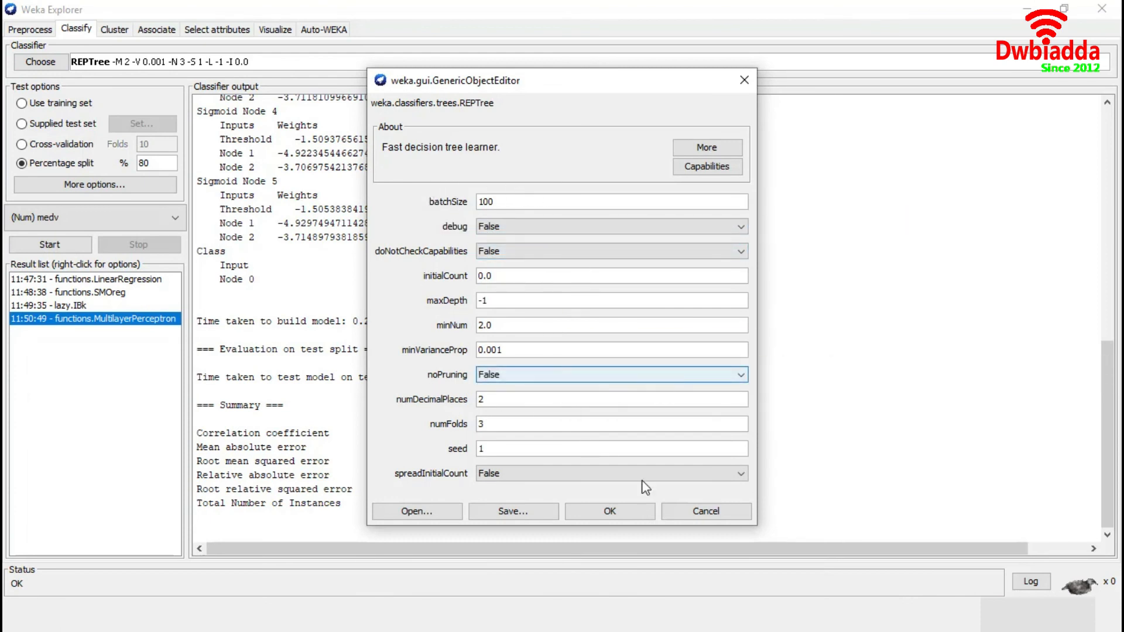
pyautogui.click(630, 516)
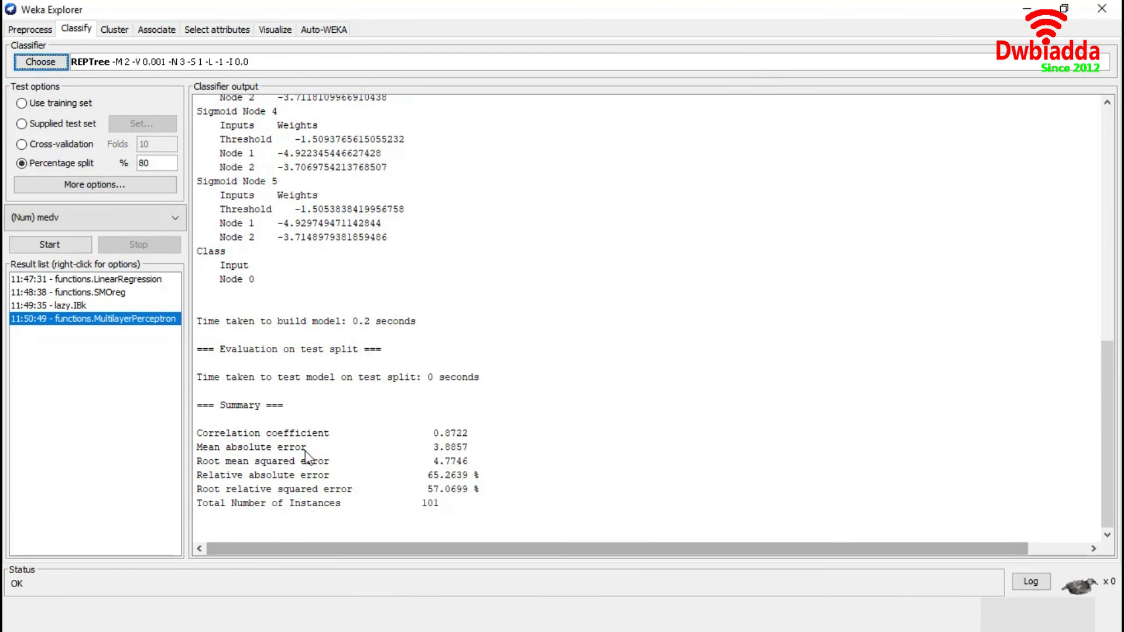
pyautogui.click(62, 246)
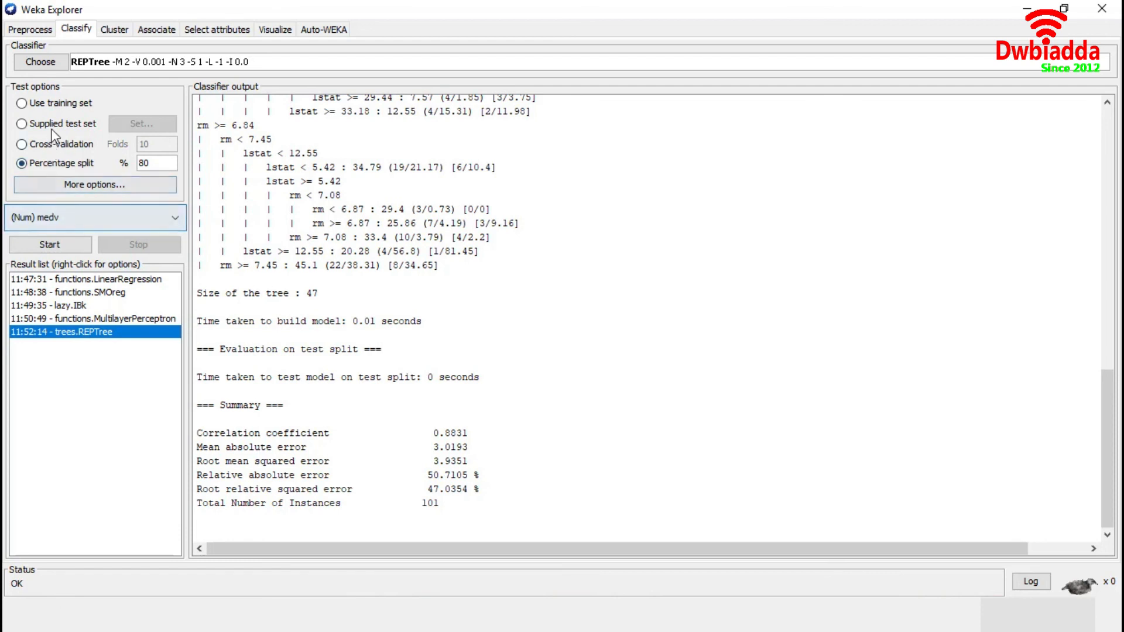
# Choose RandomForest from the trees group, accept its default settings, run the model on the percentage split, and highlight its root mean squared error.
pyautogui.click(40, 63)
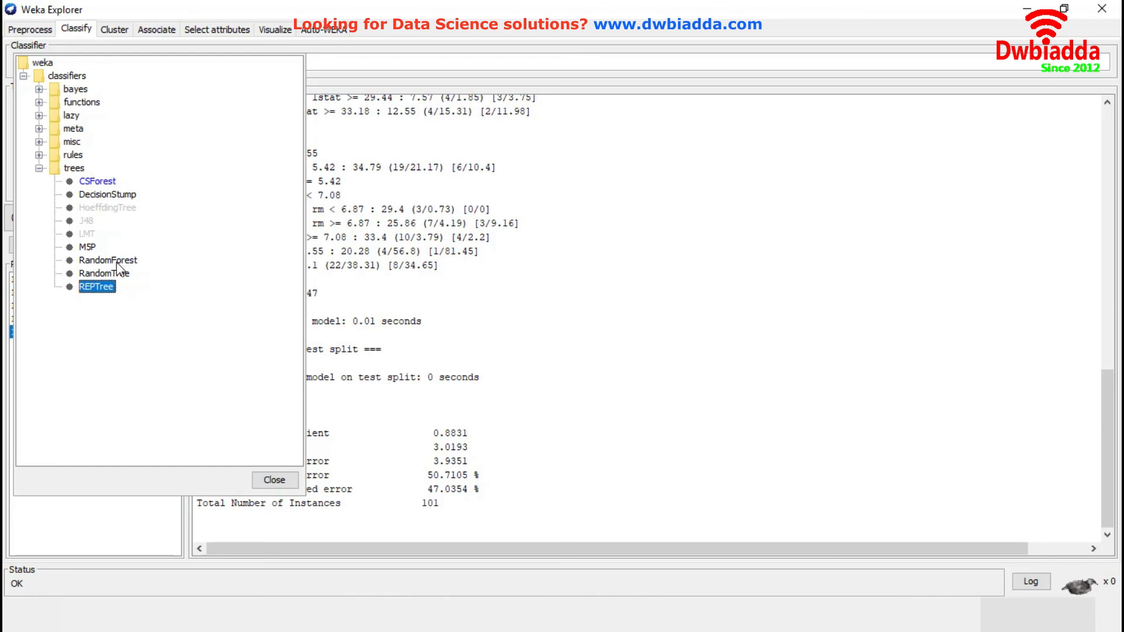
pyautogui.click(112, 261)
pyautogui.click(516, 61)
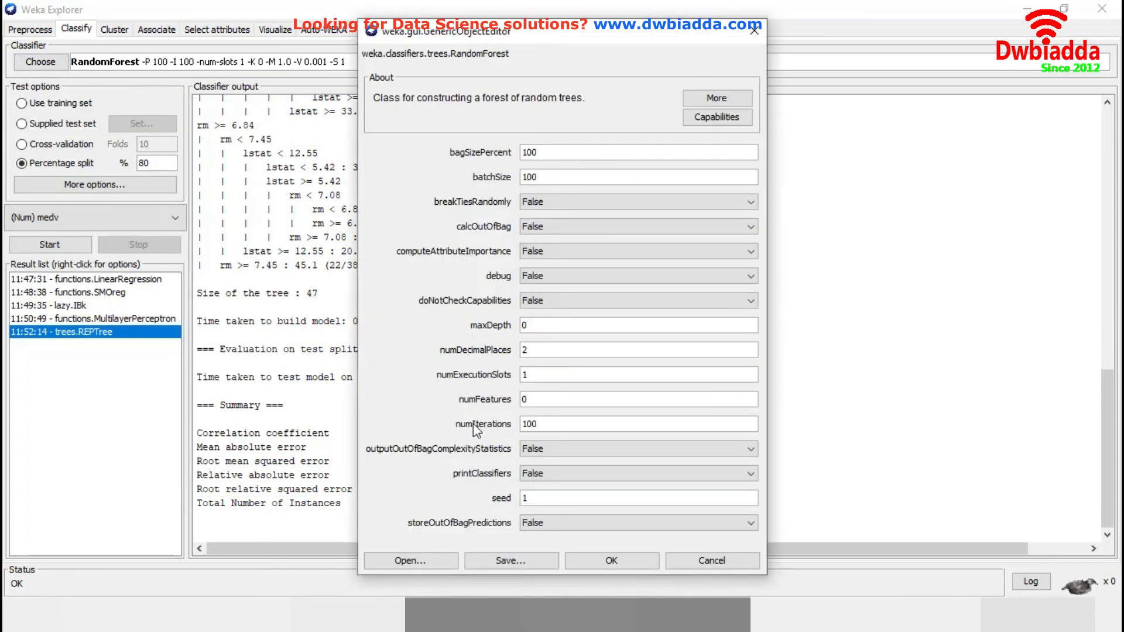
pyautogui.moveTo(562, 425); pyautogui.dragTo(514, 425)
pyautogui.click(612, 560)
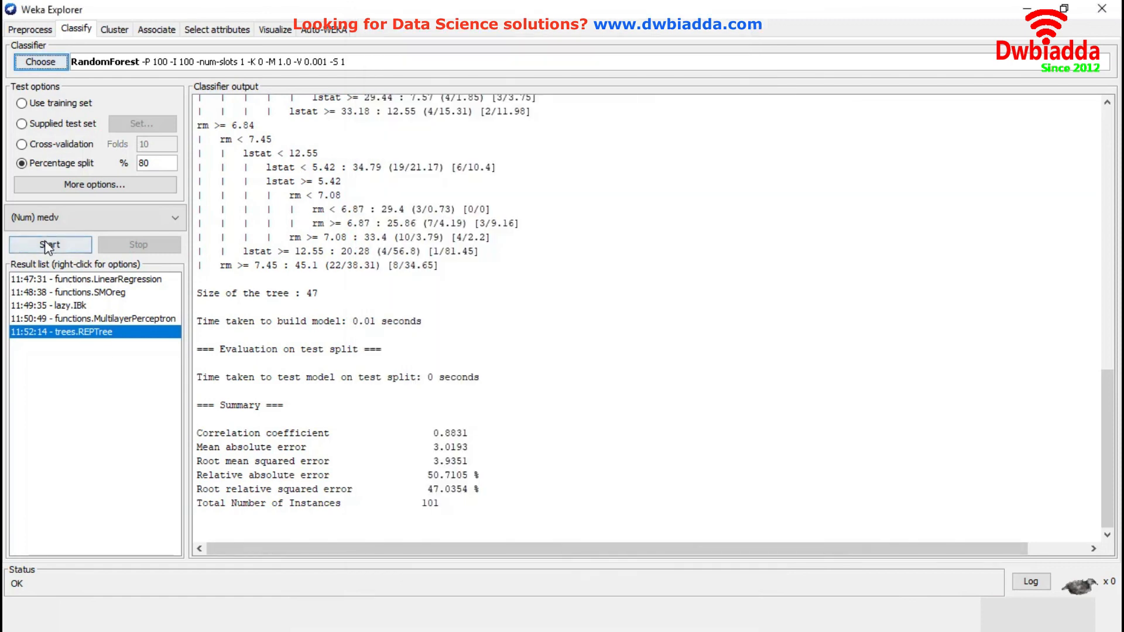
pyautogui.click(40, 244)
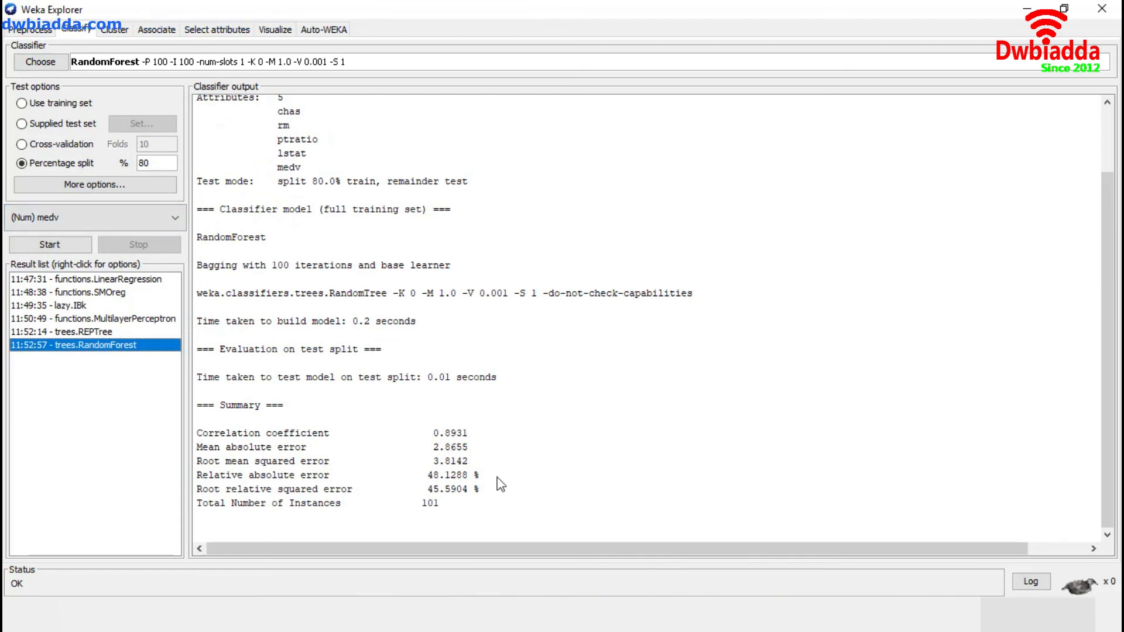
pyautogui.moveTo(487, 461); pyautogui.dragTo(420, 467)
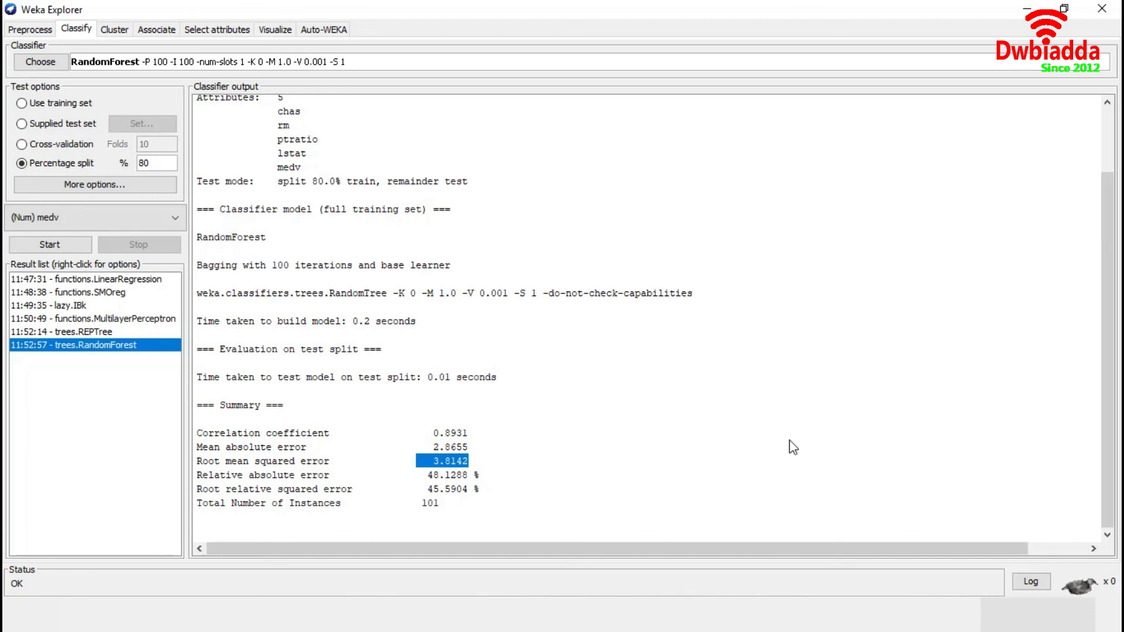
# Set the RandomForest's numIterations to 200 and run the model on the percentage split.
pyautogui.click(507, 63)
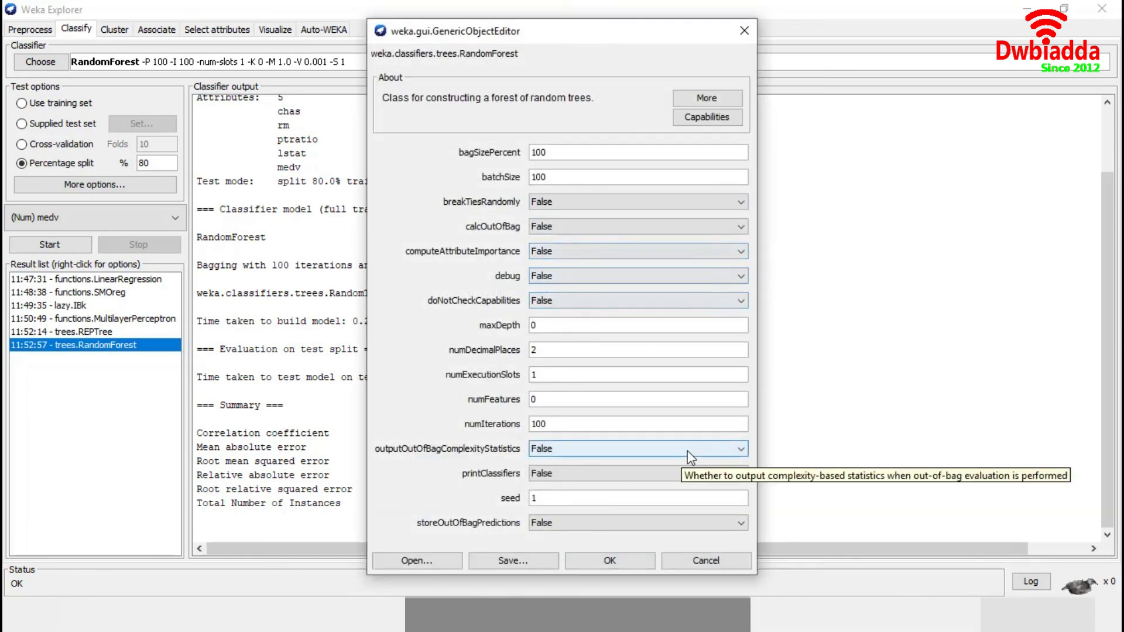
pyautogui.moveTo(575, 421); pyautogui.dragTo(529, 423)
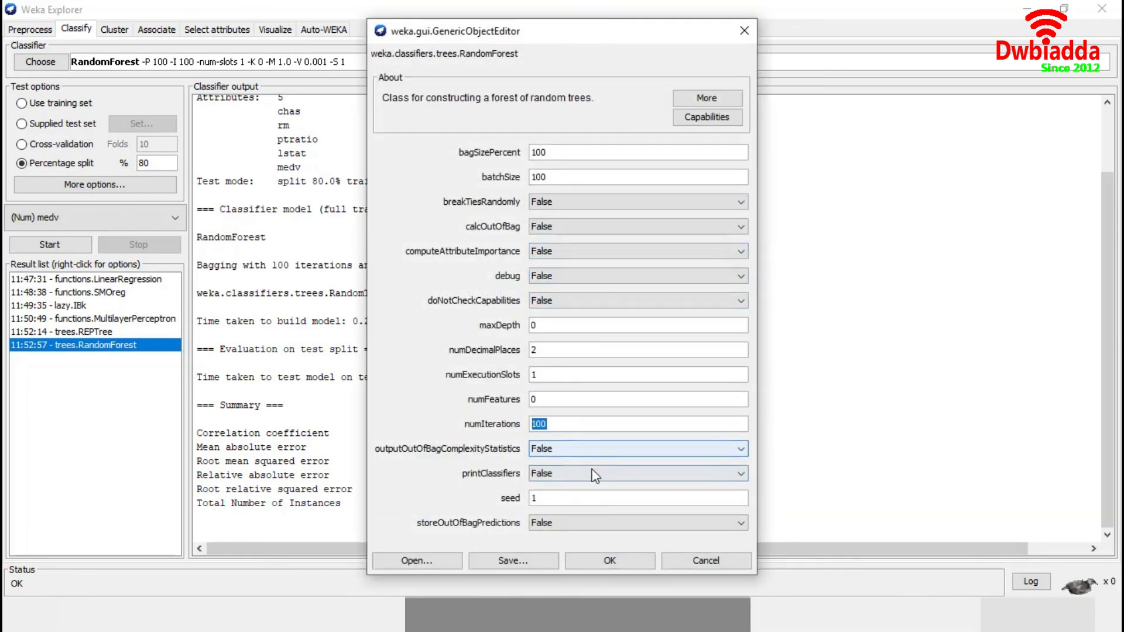
pyautogui.write('20')
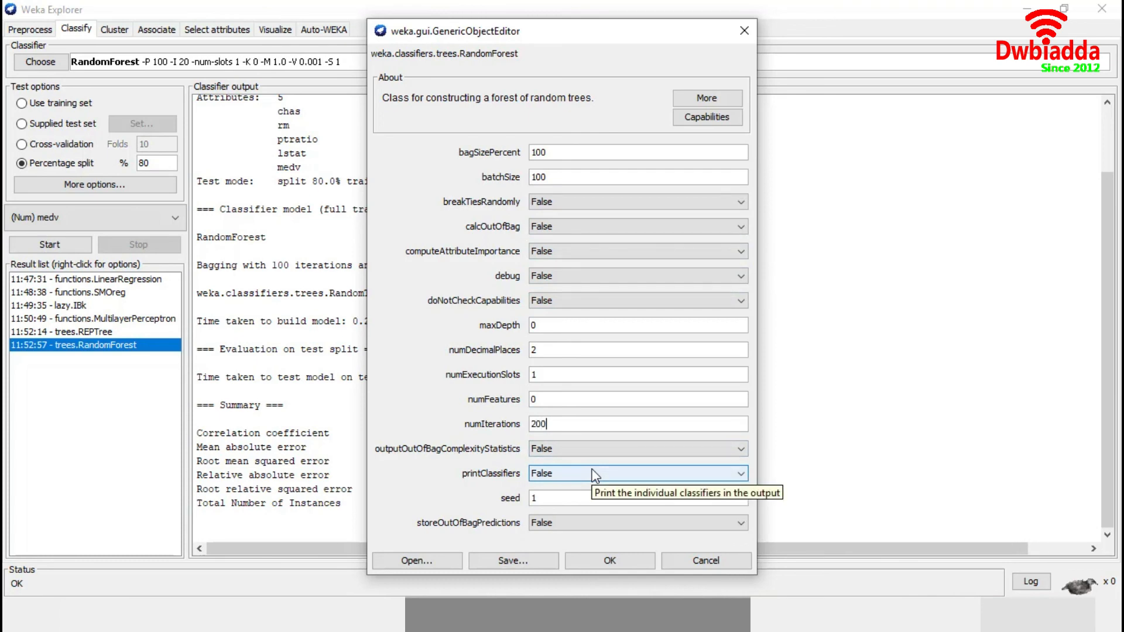
pyautogui.write('0')
pyautogui.click(586, 560)
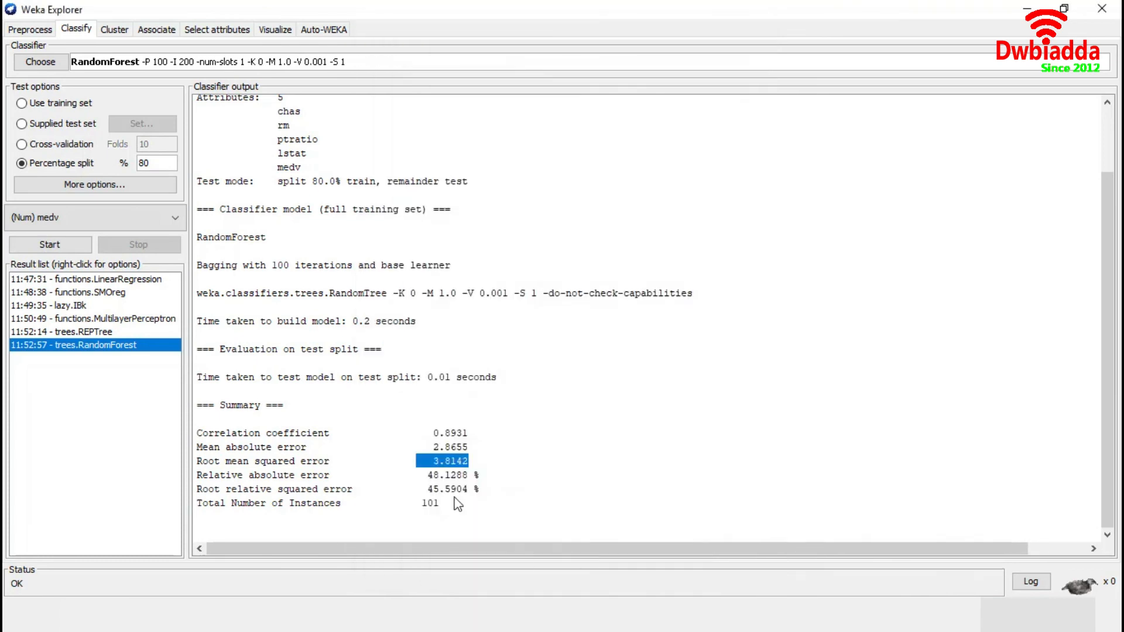
pyautogui.click(34, 249)
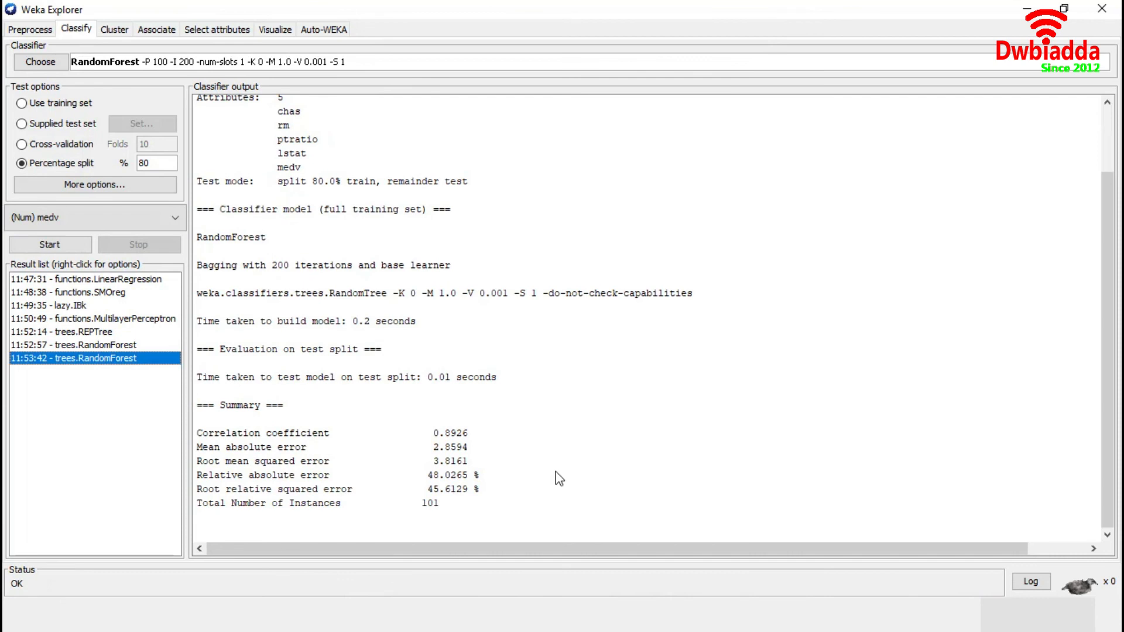